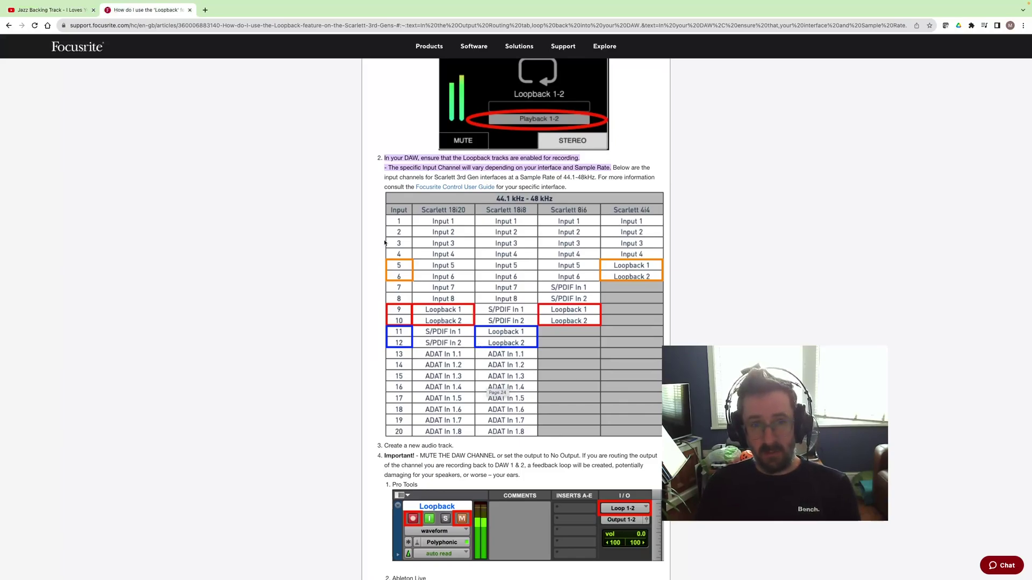
{"action": "scroll", "coordinate": [385, 242], "scroll_direction": "up", "scroll_amount": 15}
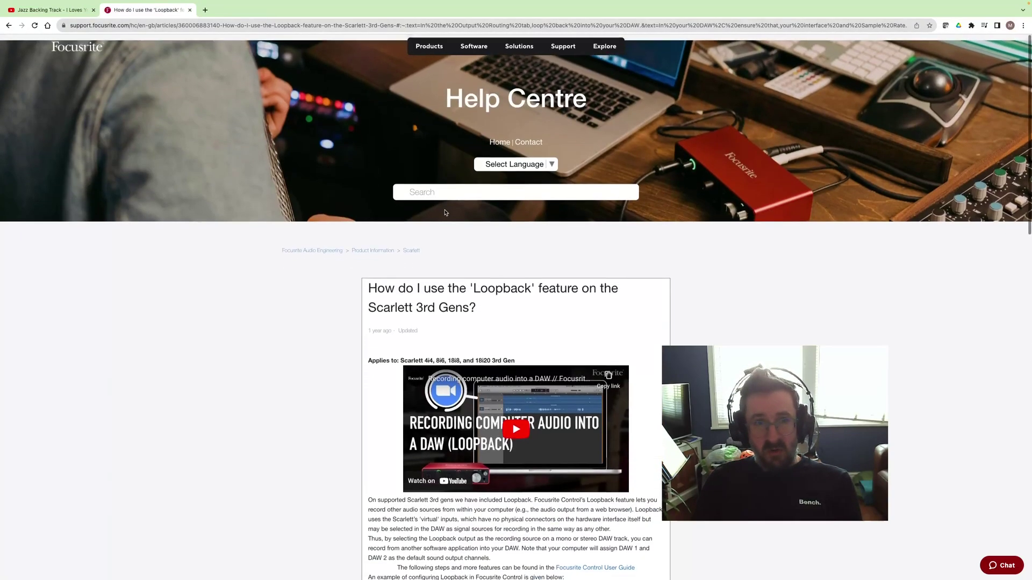
{"action": "scroll", "coordinate": [462, 269], "scroll_direction": "down", "scroll_amount": 1}
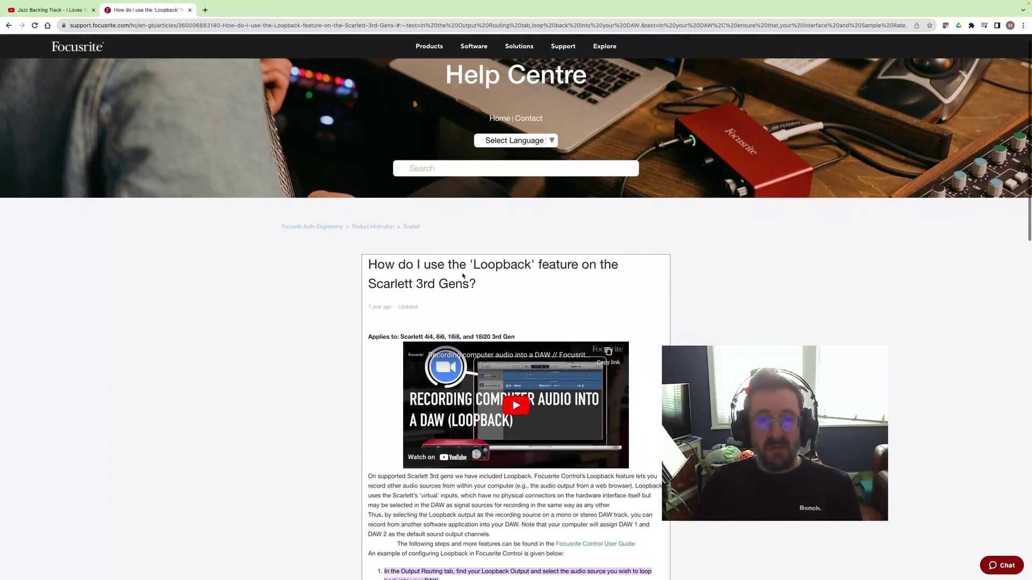
{"action": "scroll", "coordinate": [498, 405], "scroll_direction": "down", "scroll_amount": 1}
{"action": "scroll", "coordinate": [497, 404], "scroll_direction": "down", "scroll_amount": 8}
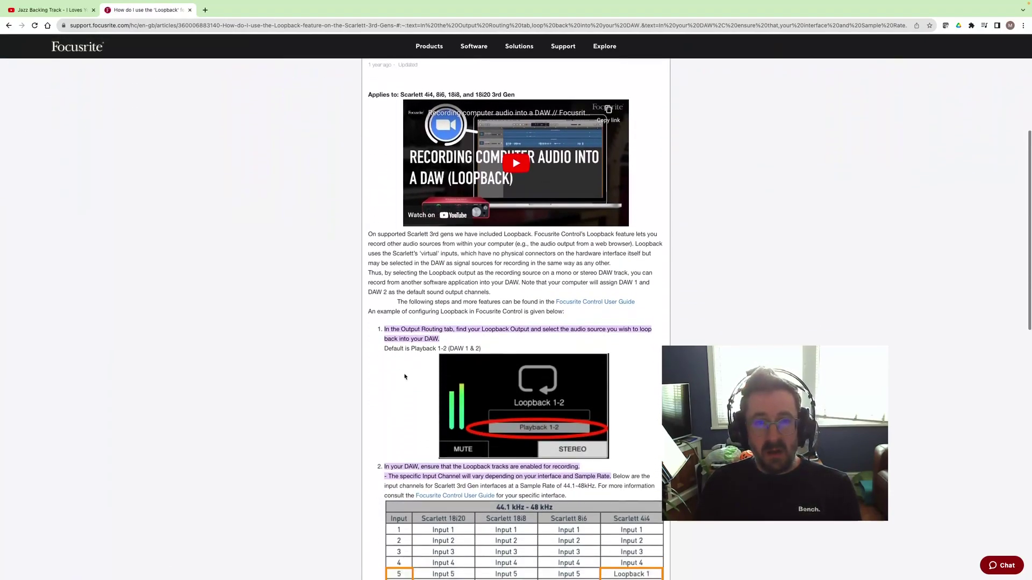
{"action": "scroll", "coordinate": [393, 374], "scroll_direction": "down", "scroll_amount": 2}
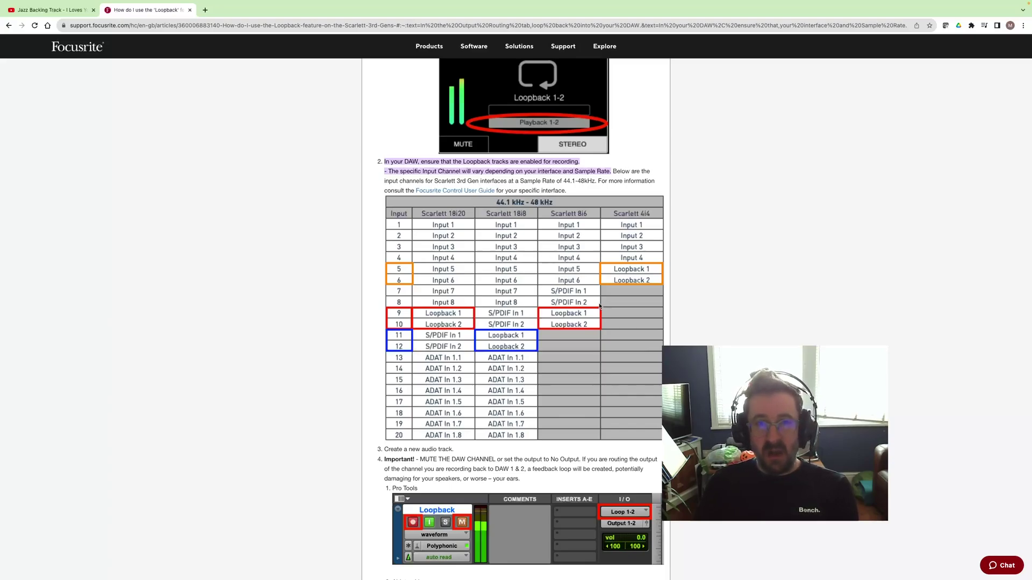
Step: Bring up Focusrite Control and reposition its window on screen
{"action": "key", "text": "ctrl+Left"}
{"action": "left_click_drag", "start_coordinate": [307, 64], "coordinate": [359, 77]}
{"action": "scroll", "coordinate": [268, 276], "scroll_direction": "up", "scroll_amount": 5}
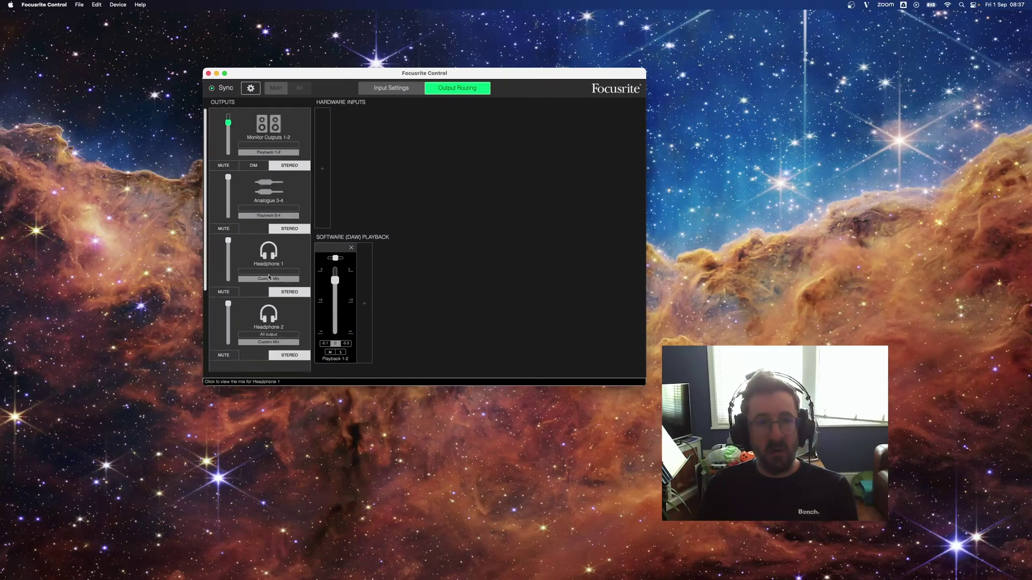
{"action": "scroll", "coordinate": [269, 277], "scroll_direction": "down", "scroll_amount": 5}
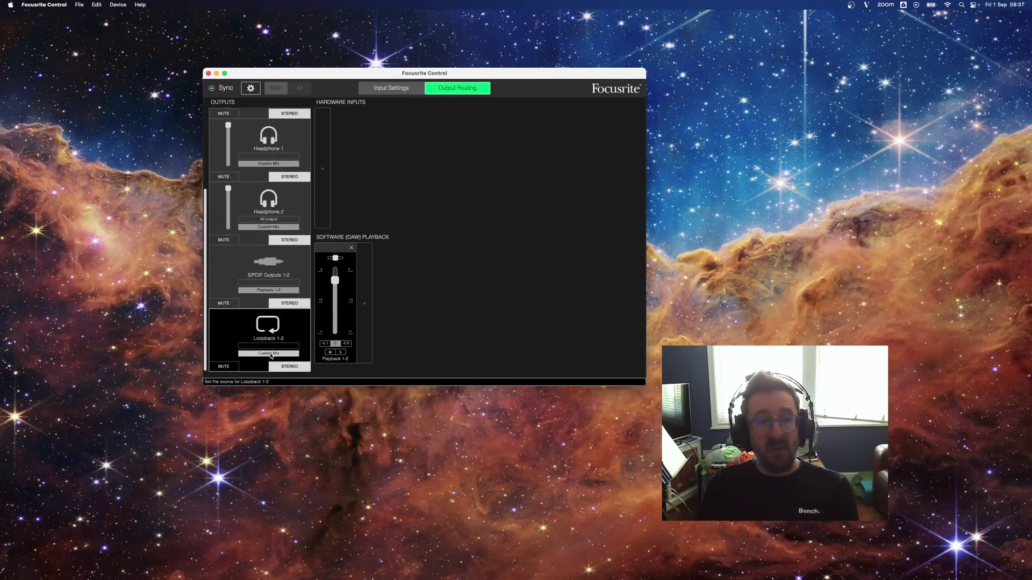
Step: Review Loopback 1-2's source options (Playback, Hardware Input), keep Custom Mix, and return to Live
{"action": "left_click", "coordinate": [270, 353]}
{"action": "mouse_move", "coordinate": [277, 362]}
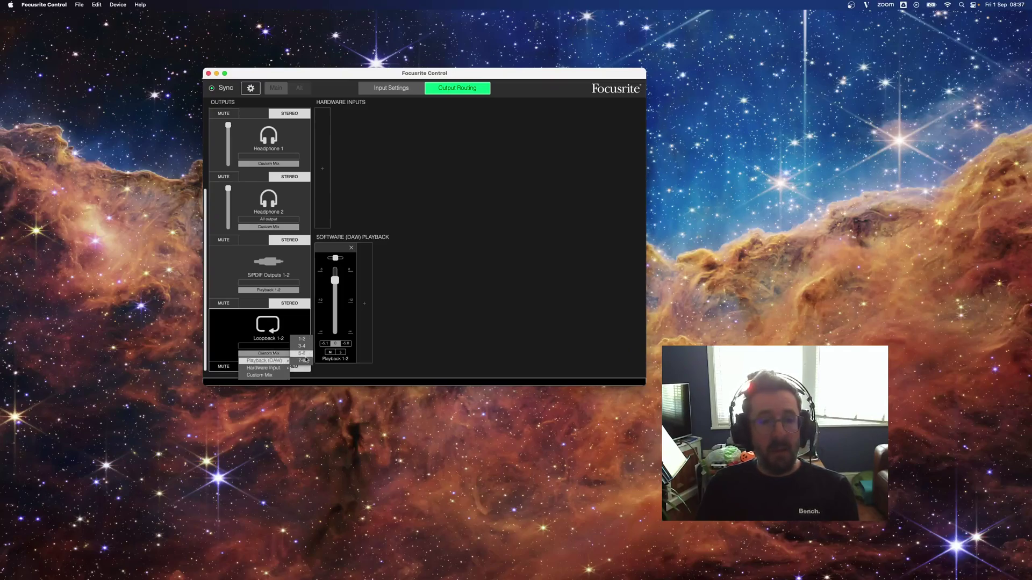
{"action": "left_click", "coordinate": [301, 326]}
{"action": "left_click", "coordinate": [270, 354]}
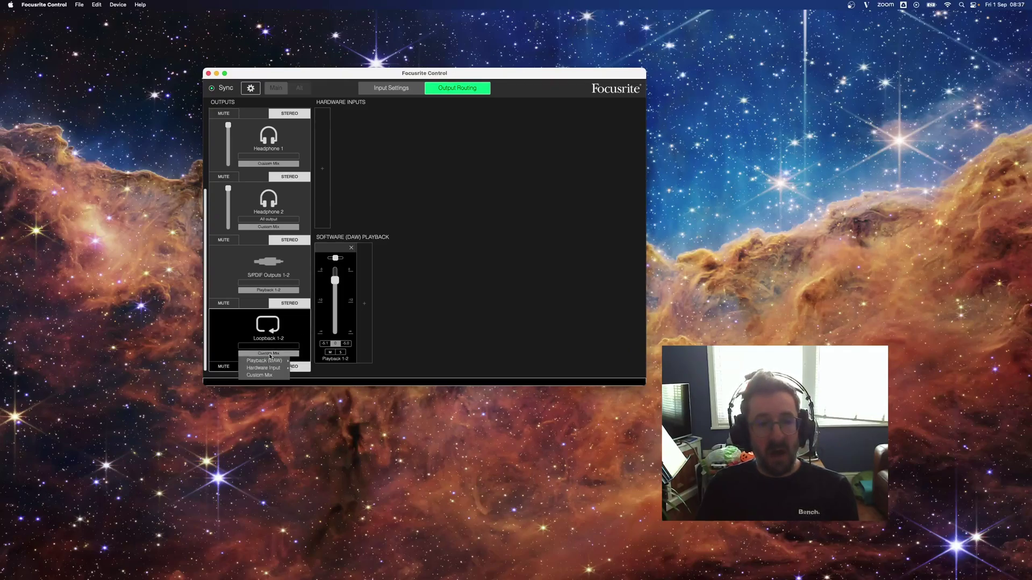
{"action": "mouse_move", "coordinate": [270, 369]}
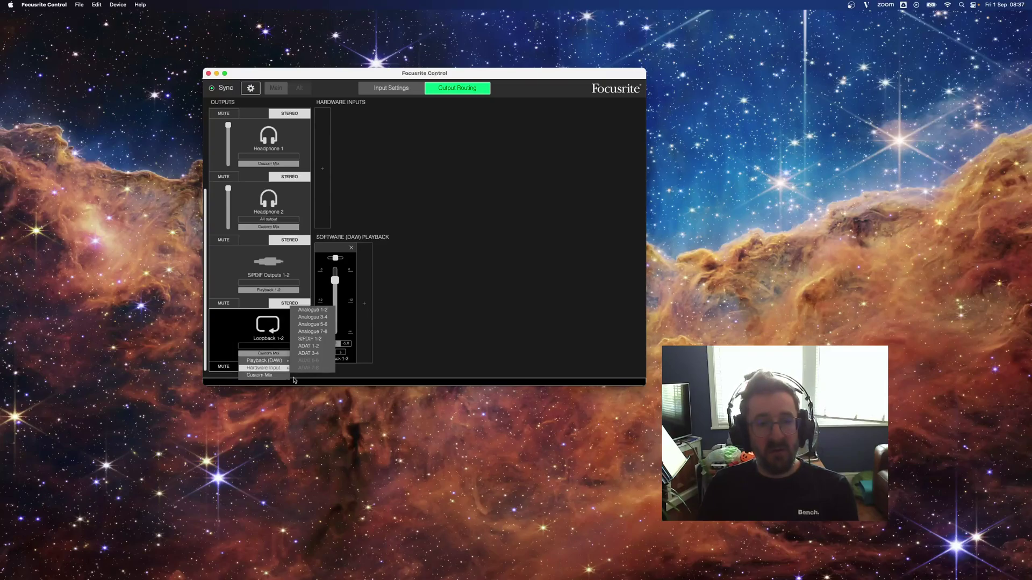
{"action": "left_click", "coordinate": [295, 381]}
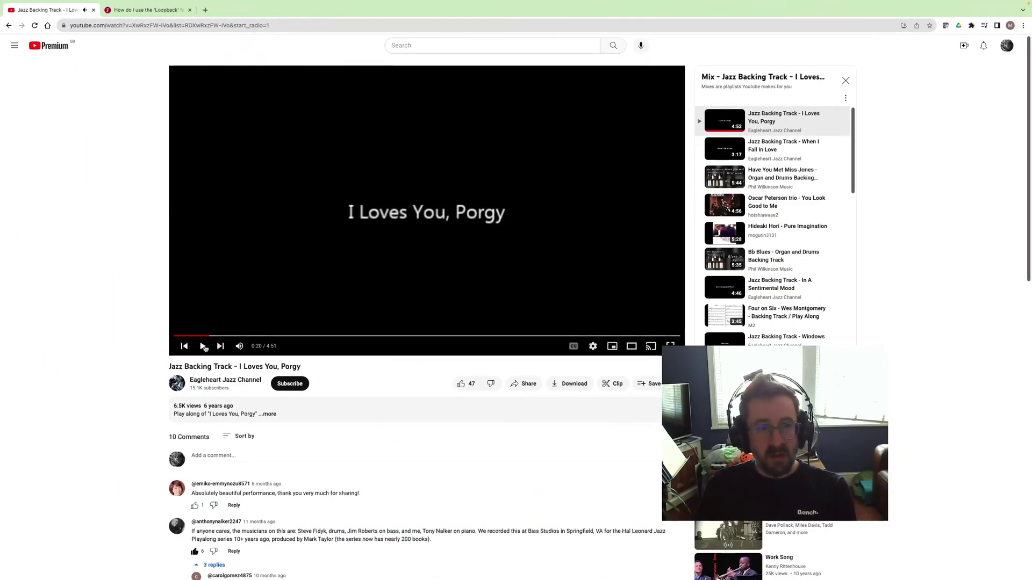
{"action": "key", "text": "ctrl+Right"}
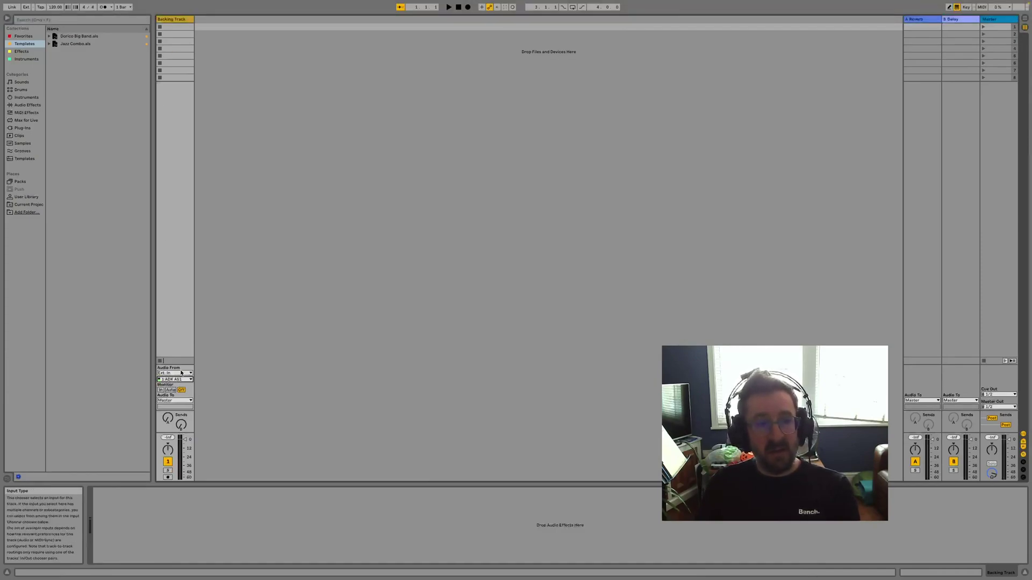
Step: Review the Backing Track's input types and channels, including 11/12 Loopback, keeping 1 ADK AS1 selected
{"action": "left_click", "coordinate": [178, 374]}
{"action": "left_click", "coordinate": [178, 375]}
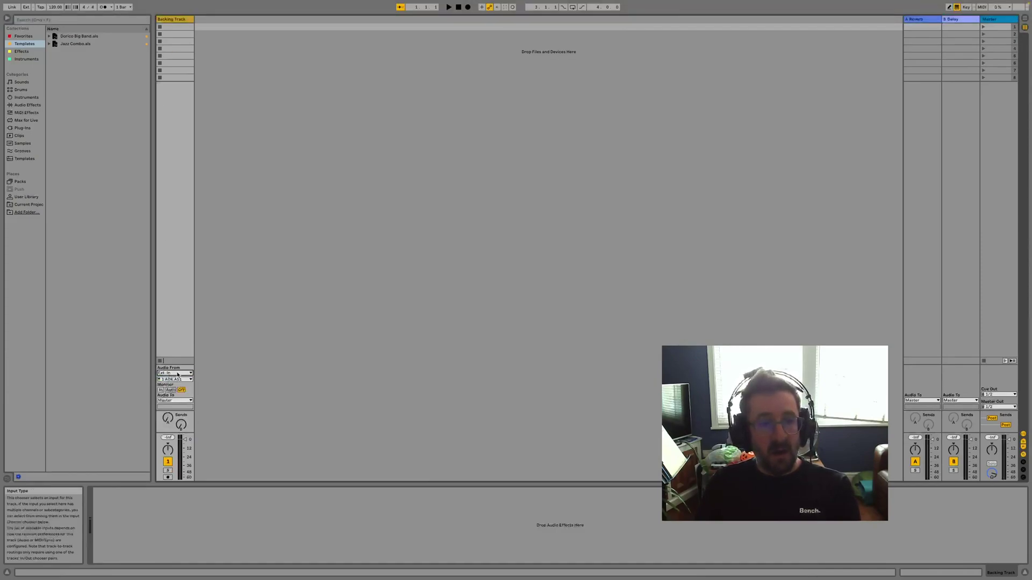
{"action": "left_click", "coordinate": [177, 374]}
{"action": "left_click", "coordinate": [178, 374]}
{"action": "left_click", "coordinate": [171, 379]}
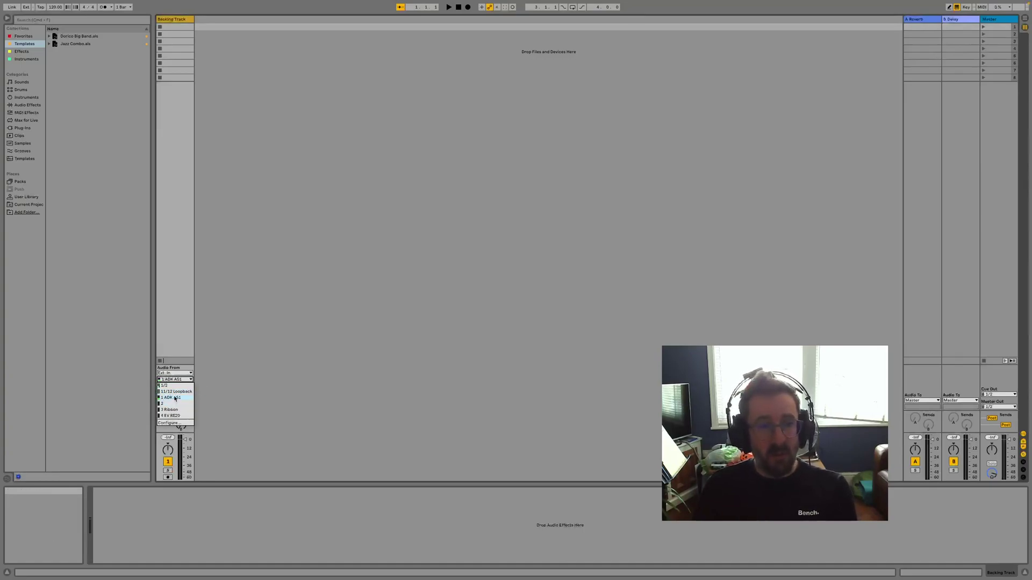
{"action": "left_click", "coordinate": [167, 398]}
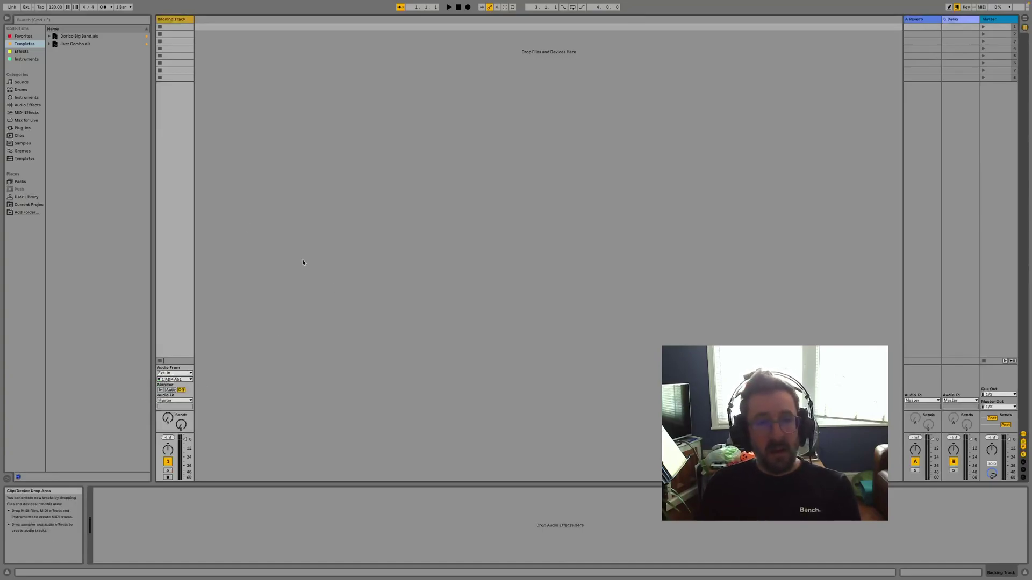
Step: Enable the 11/12 Loopback stereo inputs in Live's Audio Input Config and confirm with OK
{"action": "left_click", "coordinate": [39, 5]}
{"action": "mouse_move", "coordinate": [28, 5]}
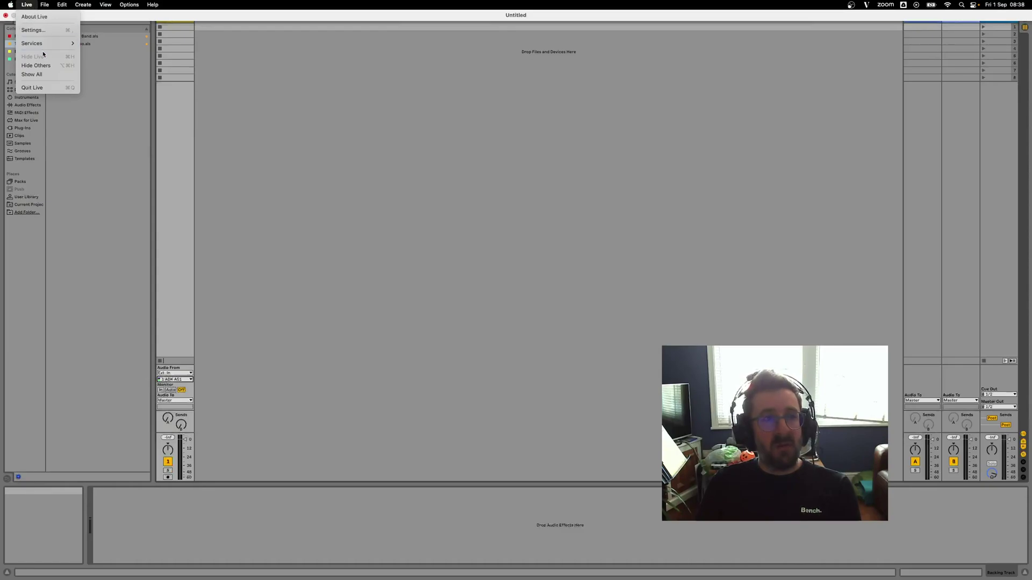
{"action": "left_click", "coordinate": [36, 31]}
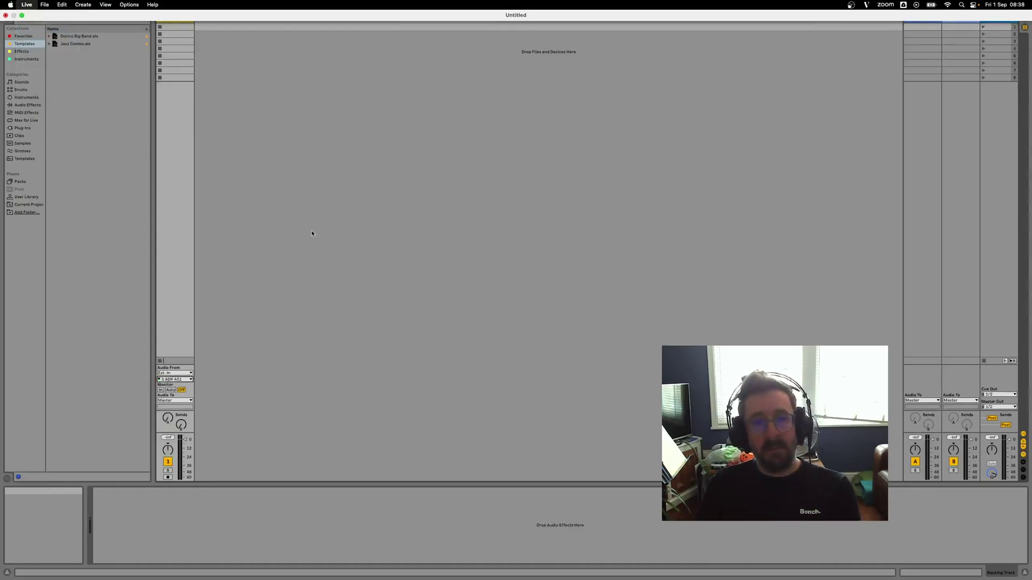
{"action": "key", "text": "super+comma"}
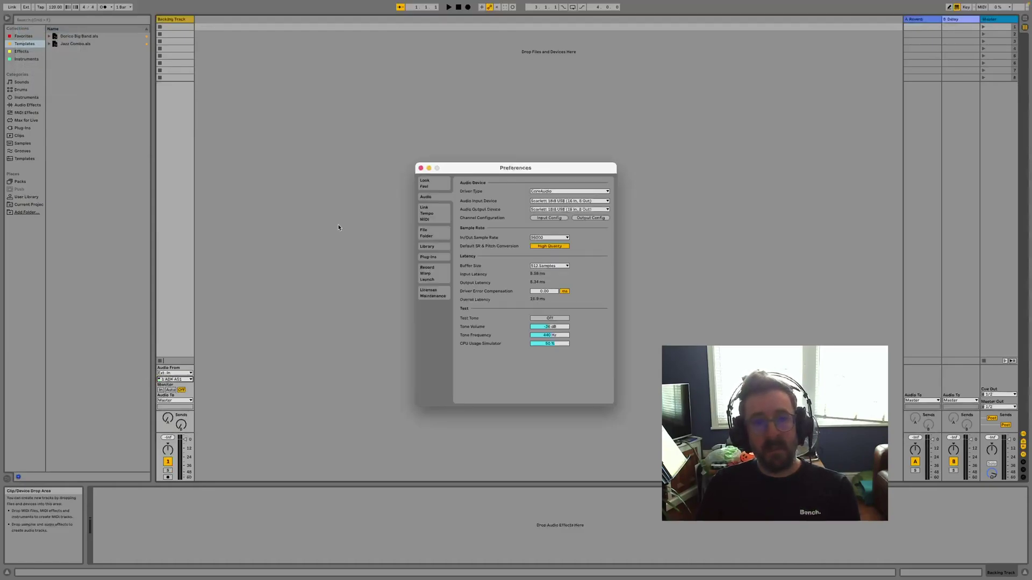
{"action": "left_click", "coordinate": [549, 218]}
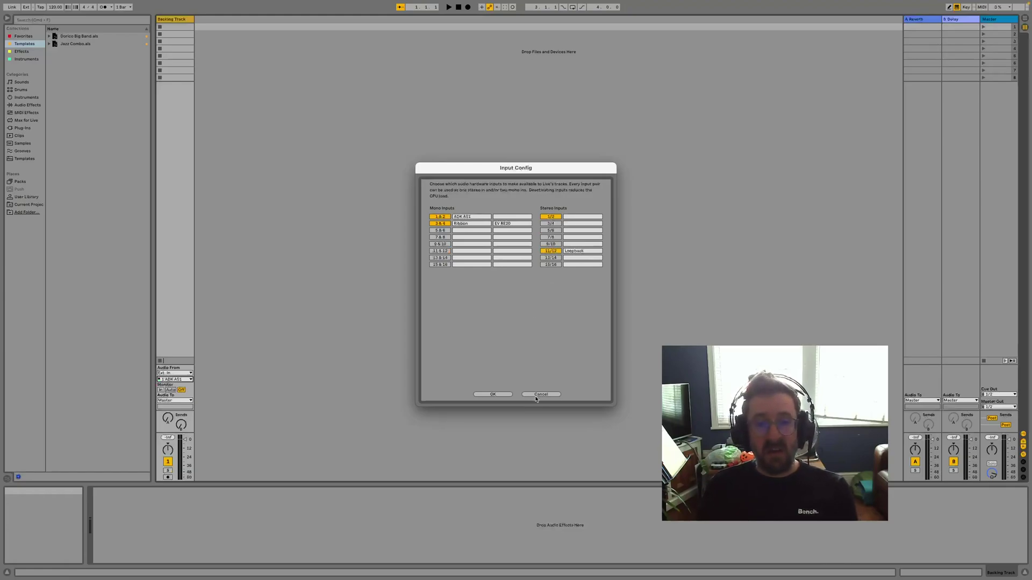
{"action": "left_click", "coordinate": [493, 395]}
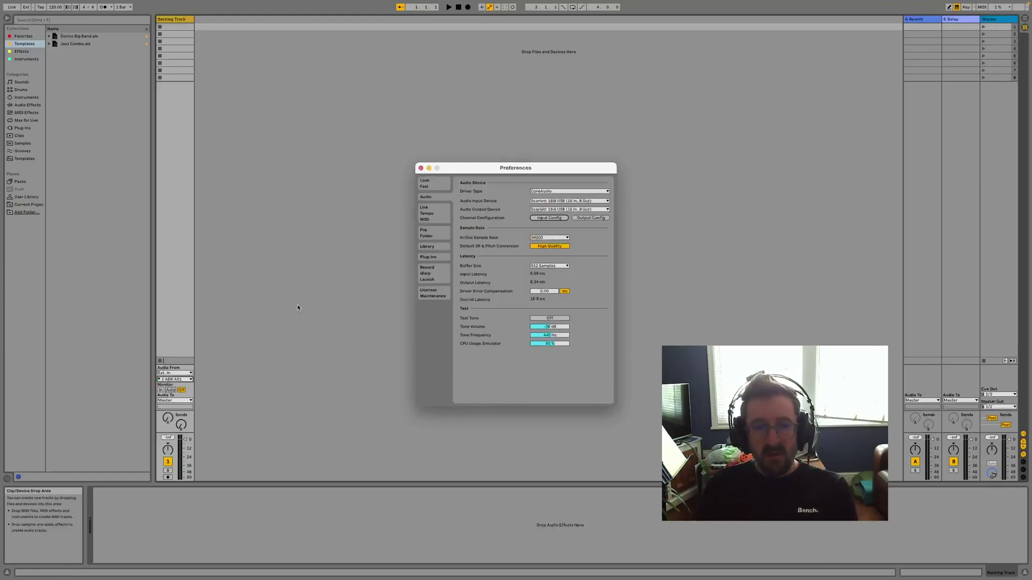
Step: Set the Backing Track's input channel to 11/12 Loopback and arm it for recording
{"action": "left_click", "coordinate": [421, 168]}
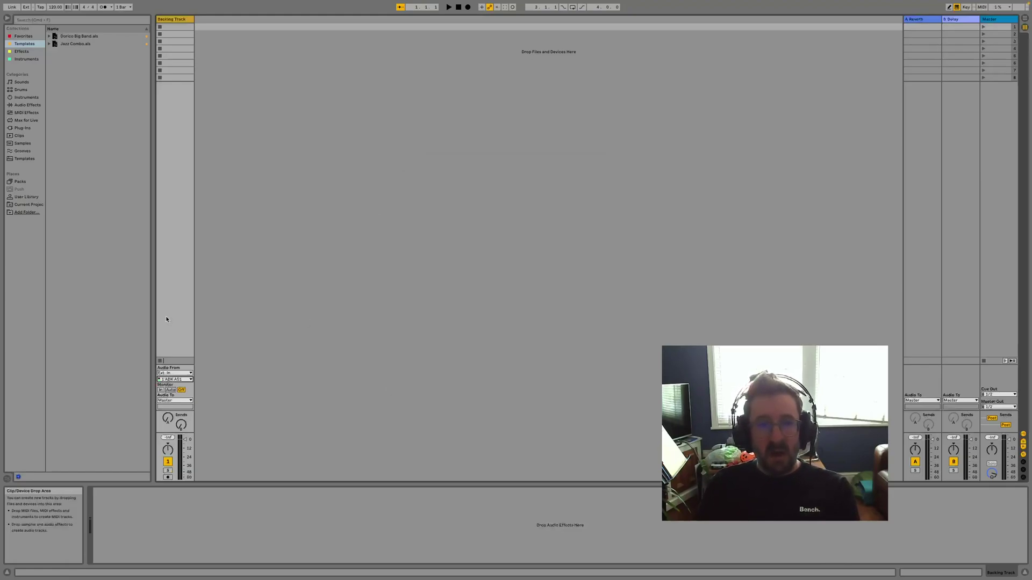
{"action": "left_click", "coordinate": [177, 379]}
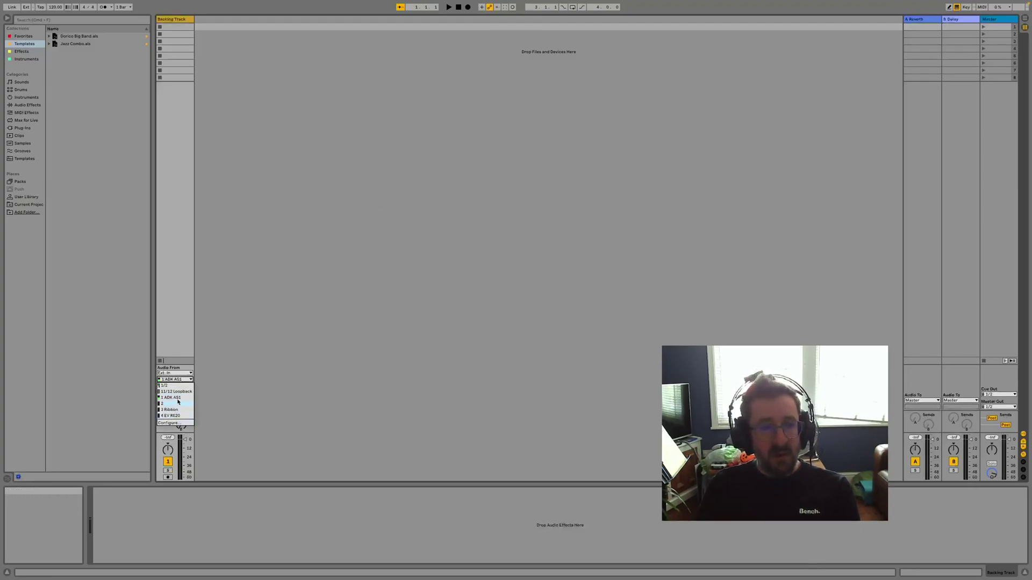
{"action": "left_click", "coordinate": [177, 392]}
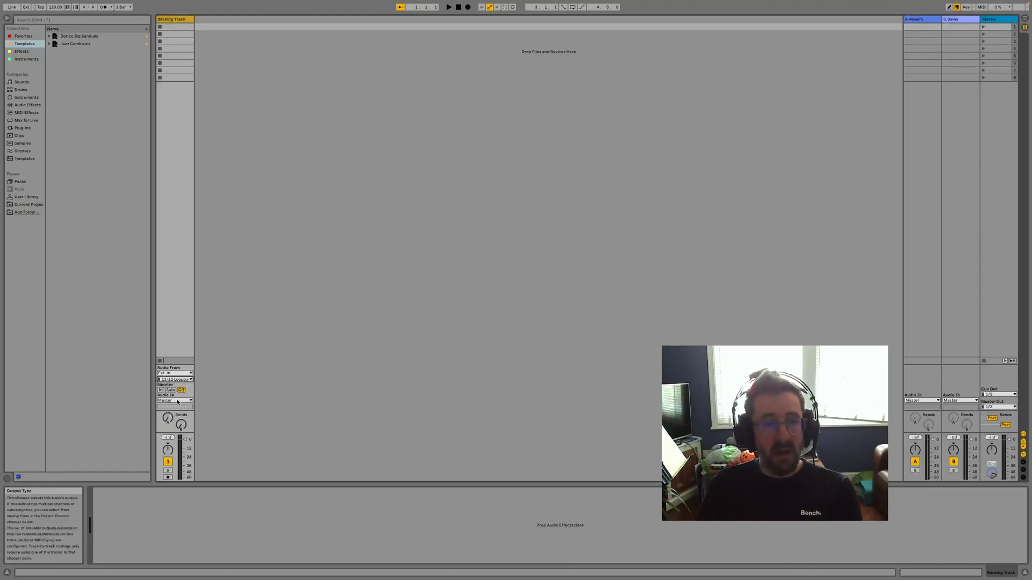
{"action": "left_click", "coordinate": [168, 477]}
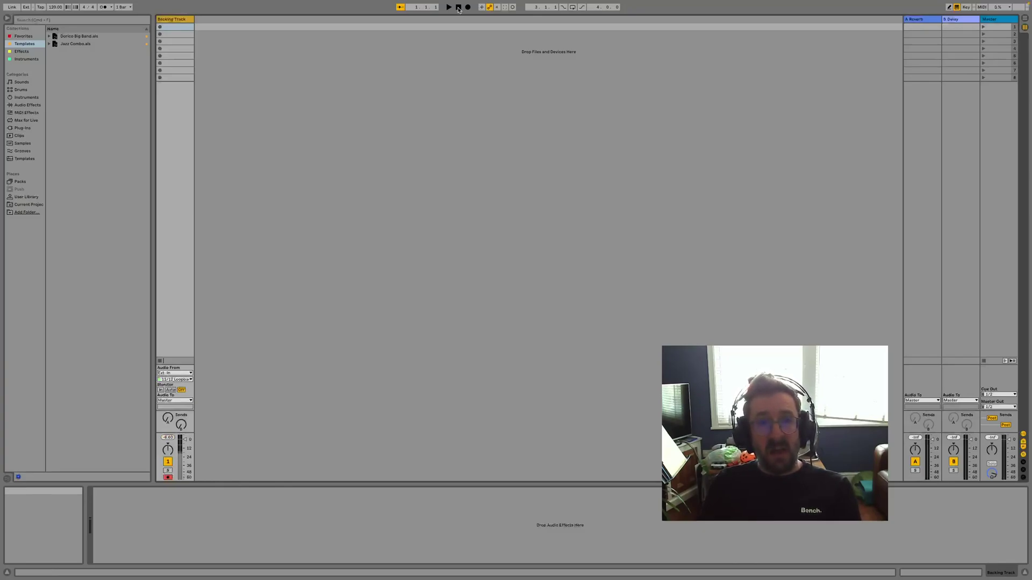
Step: Make a short test recording with F9 against the YouTube backing track, then stop it
{"action": "key", "text": "ctrl+Left"}
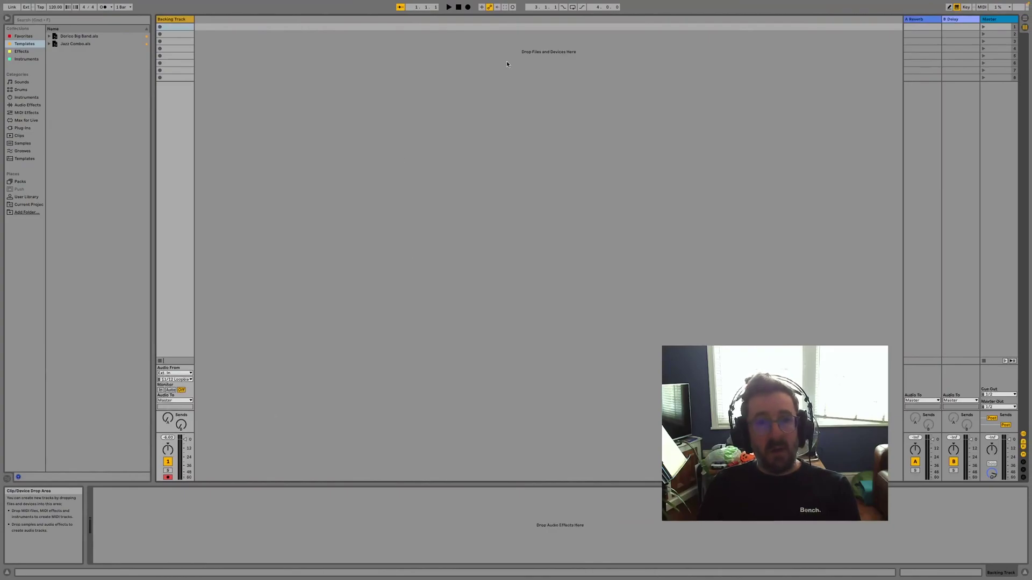
{"action": "key", "text": "F9"}
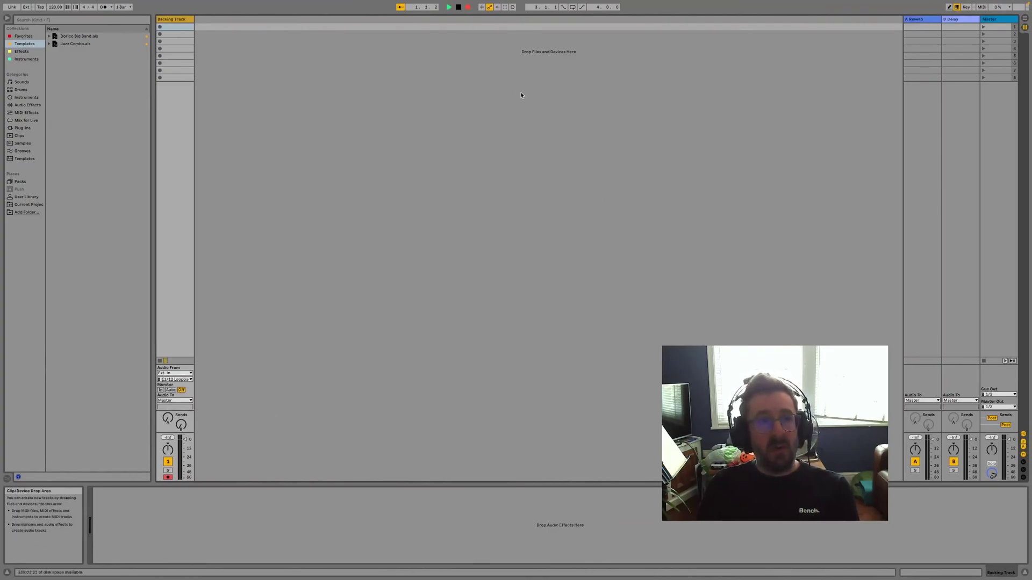
{"action": "left_click", "coordinate": [458, 7]}
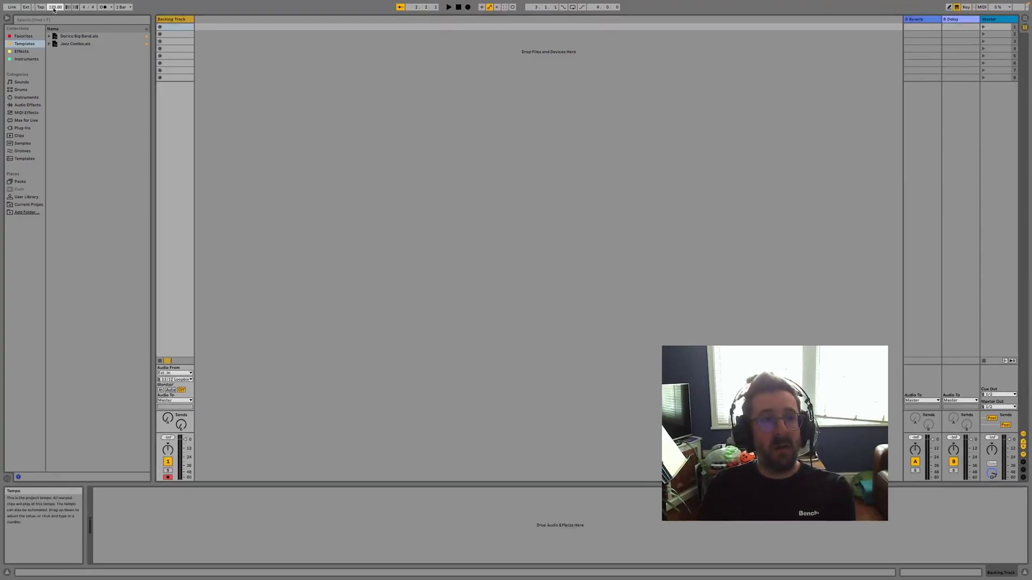
Step: Tap along with the backing track, then enter 76 as the project tempo in BPM
{"action": "key", "text": "ctrl+Left"}
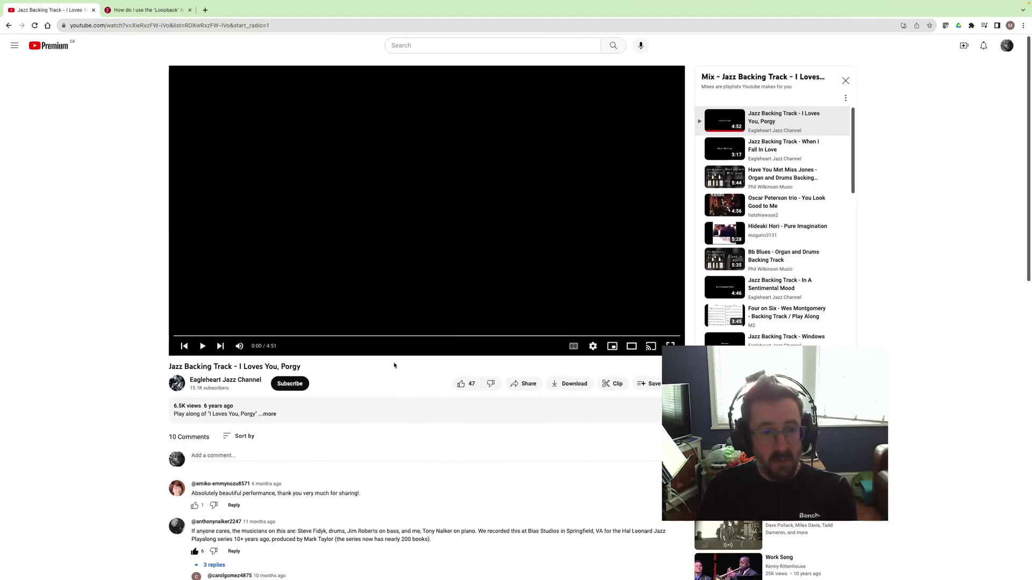
{"action": "key", "text": "ctrl+Right"}
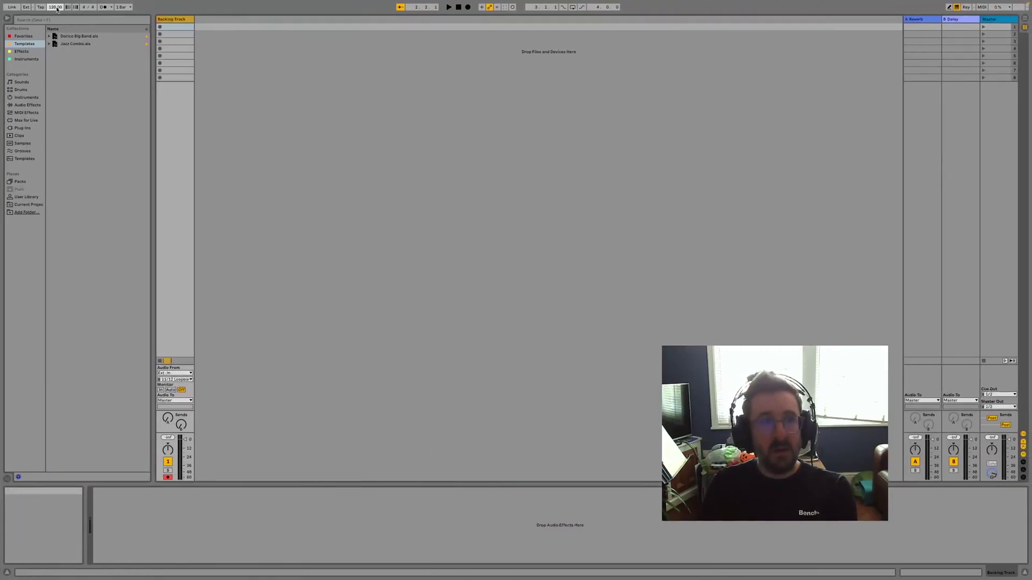
{"action": "left_click", "coordinate": [41, 7]}
{"action": "left_click", "coordinate": [41, 8]}
{"action": "left_click", "coordinate": [41, 7]}
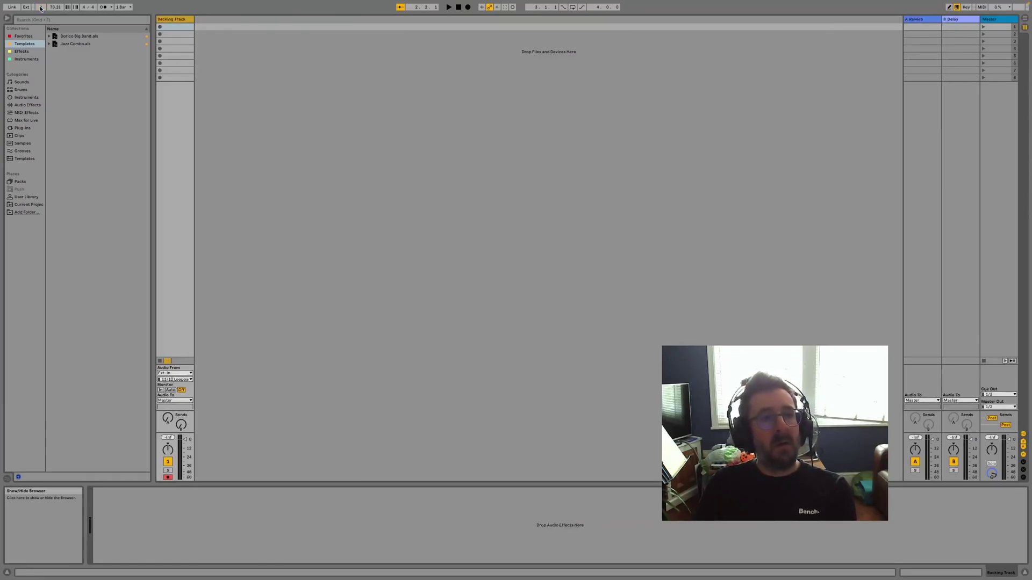
{"action": "left_click", "coordinate": [54, 6]}
{"action": "key", "text": "Delete"}
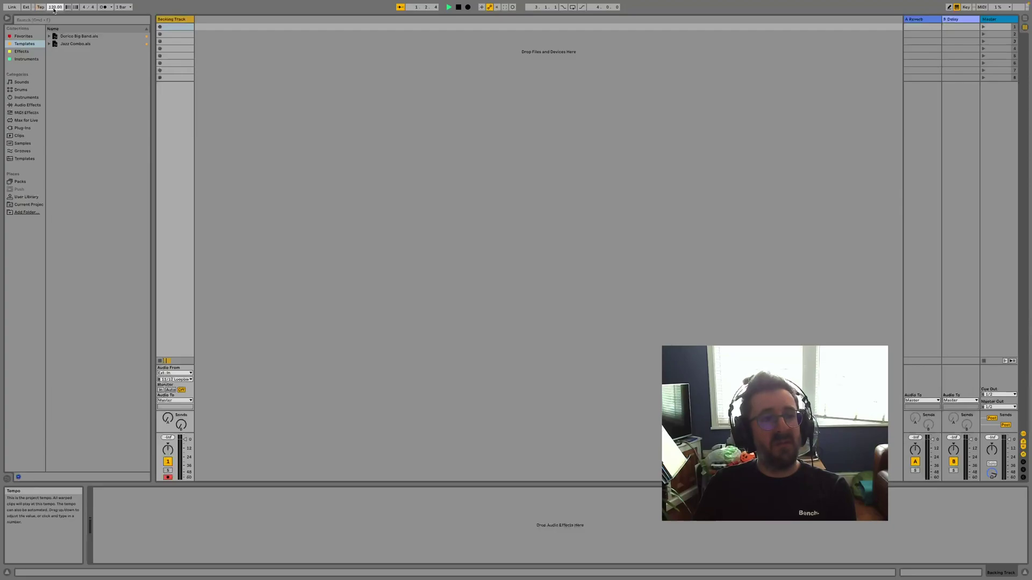
{"action": "type", "text": "76"}
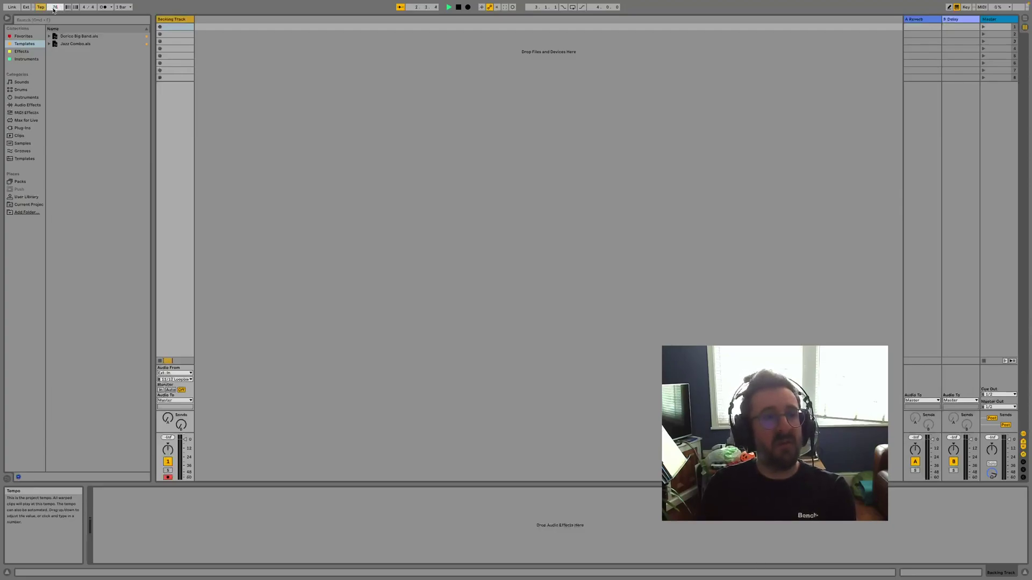
{"action": "key", "text": "Return"}
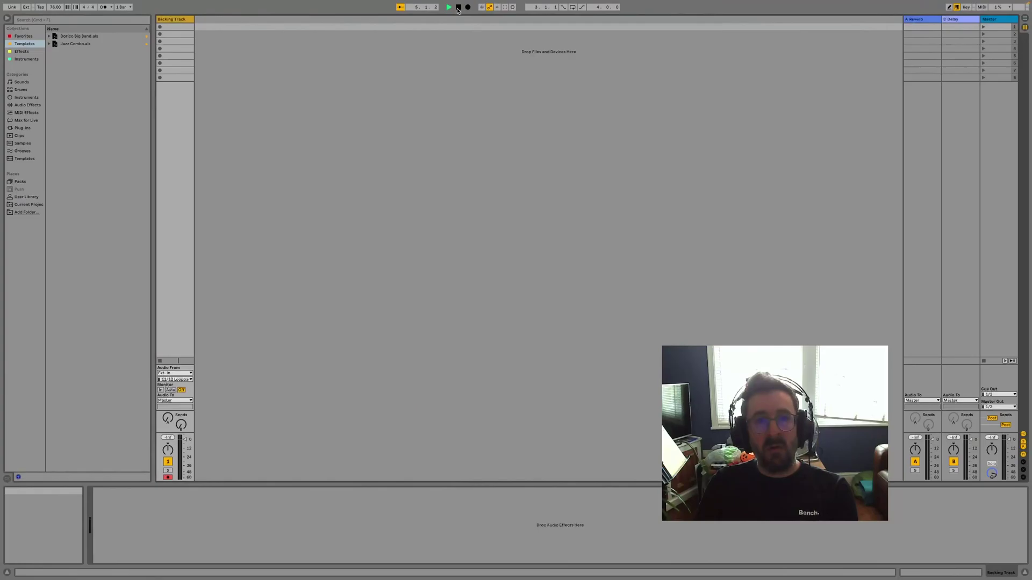
Step: Play the YouTube jazz backing track from the start and return to Live while it records
{"action": "key", "text": "super+Tab"}
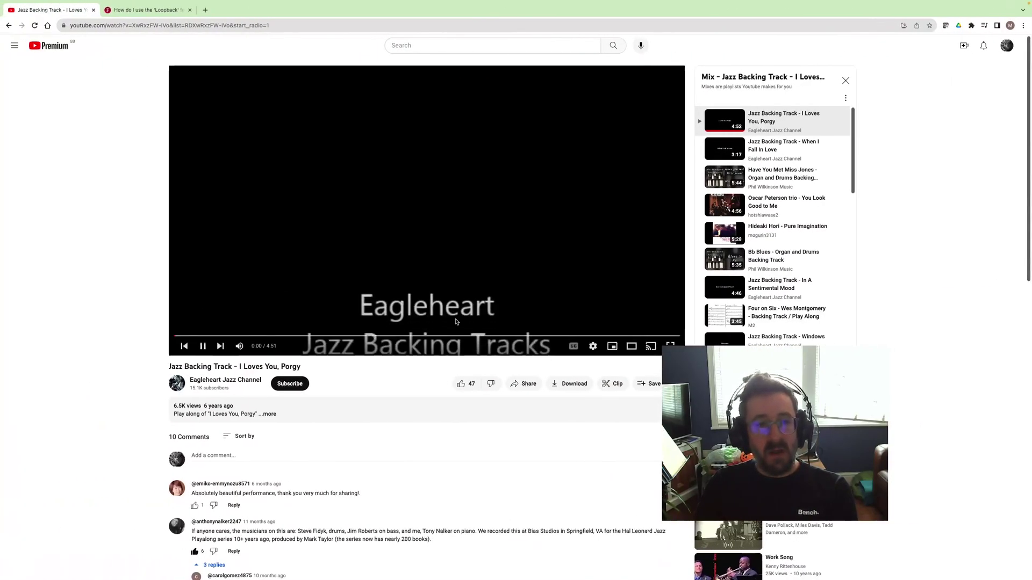
{"action": "key", "text": "super+Tab"}
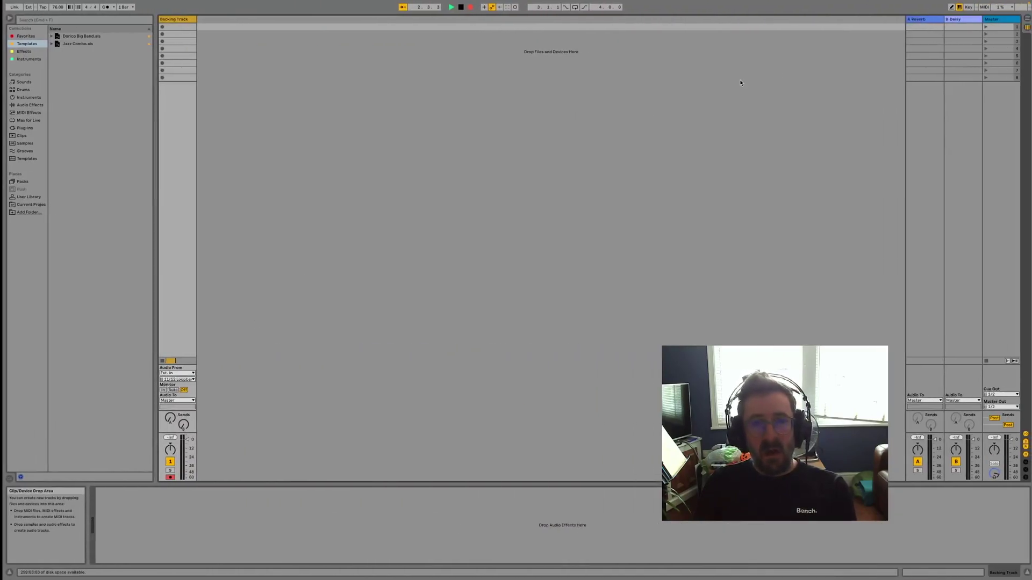